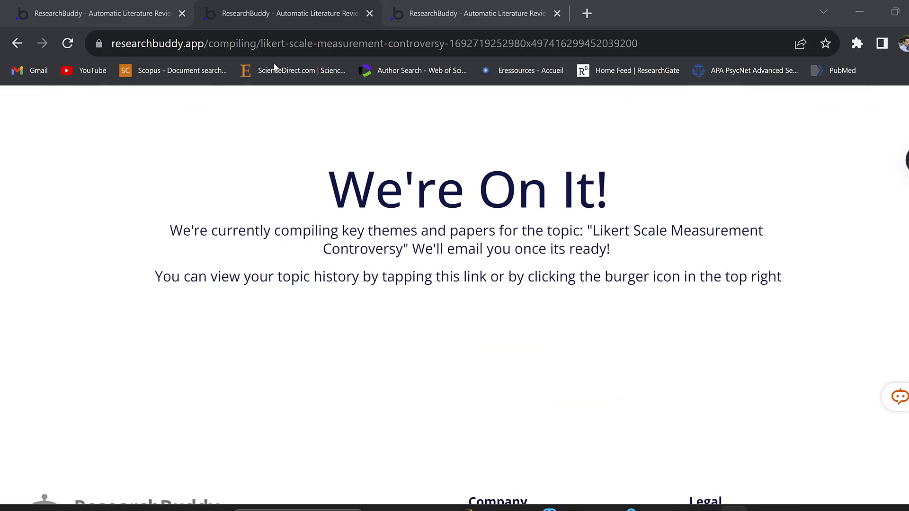
On the Research A Subject page, review the output-type options and keep Literary Review selected.
scroll(341, 148, up, 3)
click(126, 9)
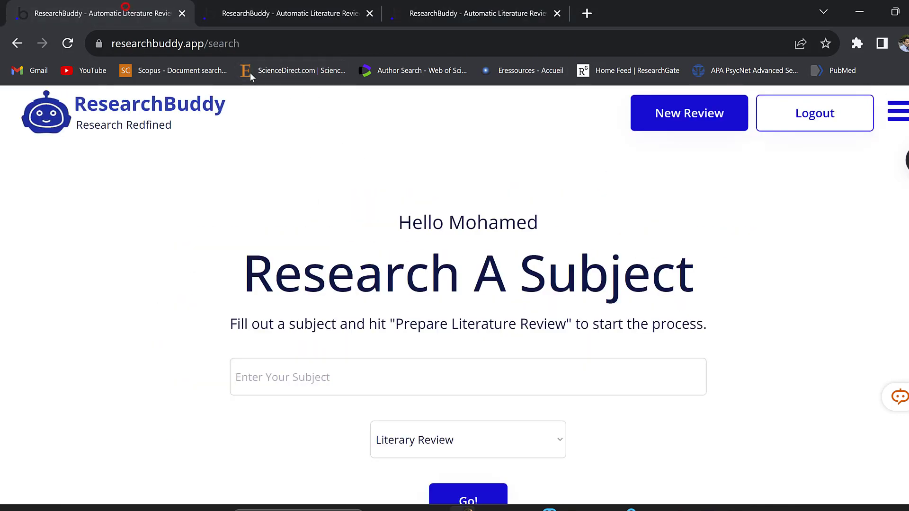
scroll(450, 205, down, 3)
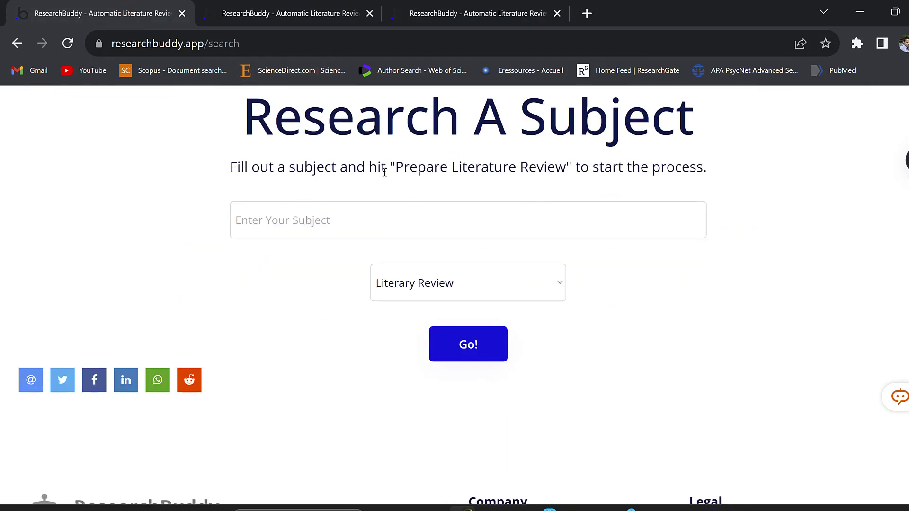
click(554, 294)
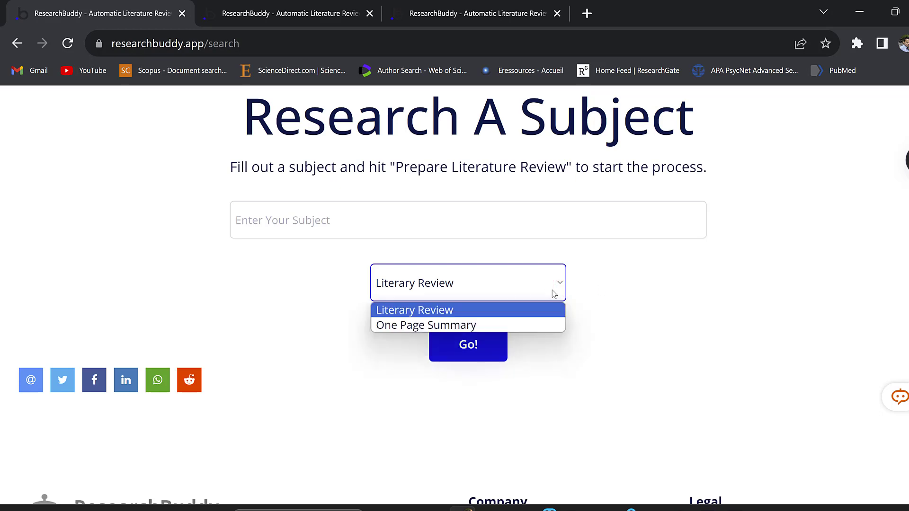
scroll(581, 284, up, 3)
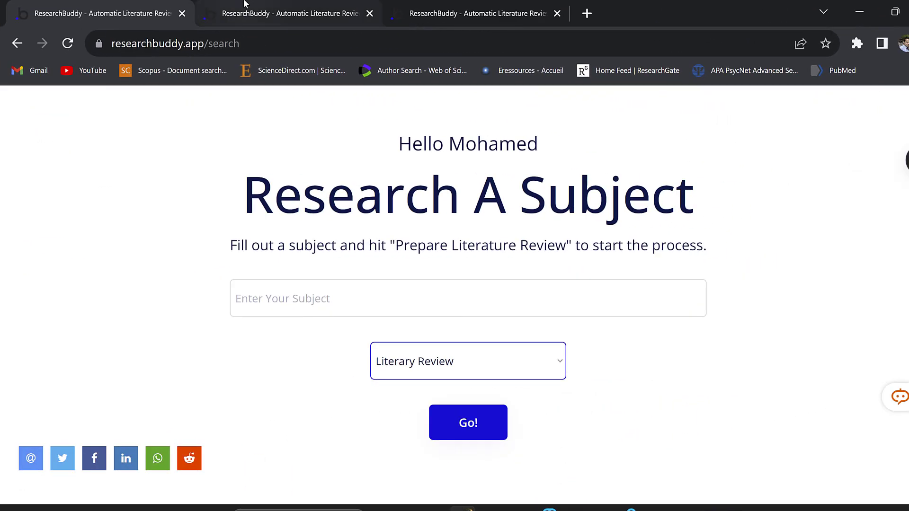
click(296, 11)
Enter the subject 'Likert scale measurement level controversy', correcting the misspelled 'measurment'.
click(127, 8)
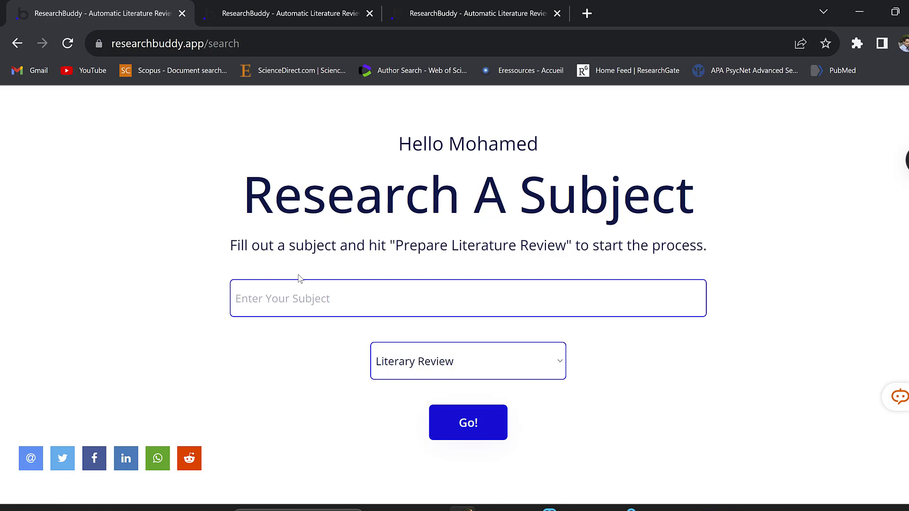
click(263, 297)
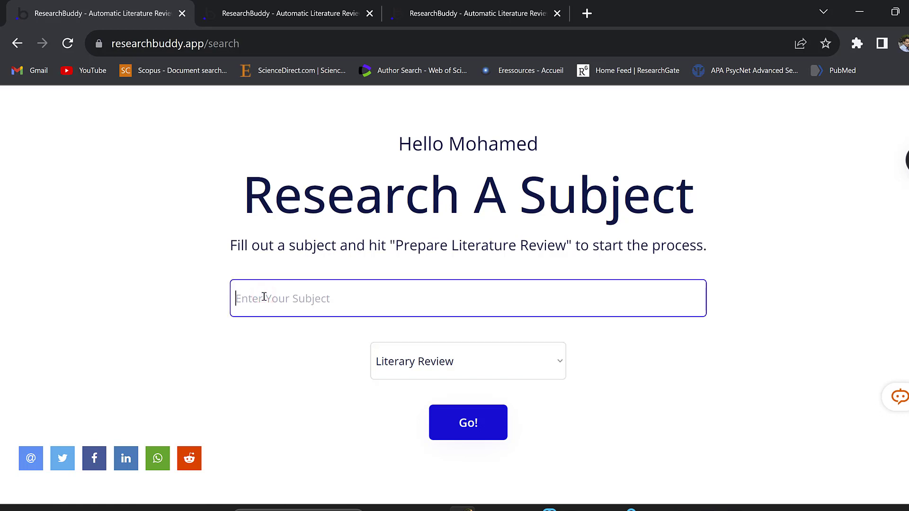
text(Likert)
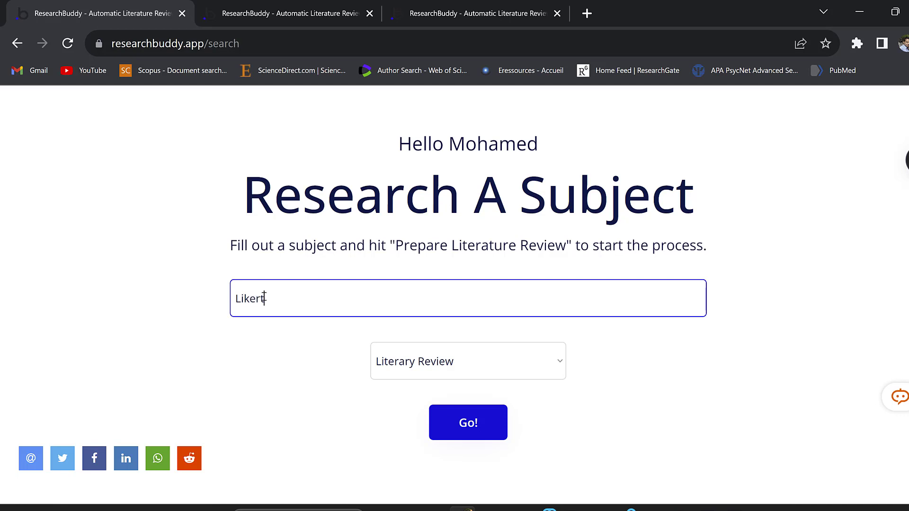
text( scale measurment )
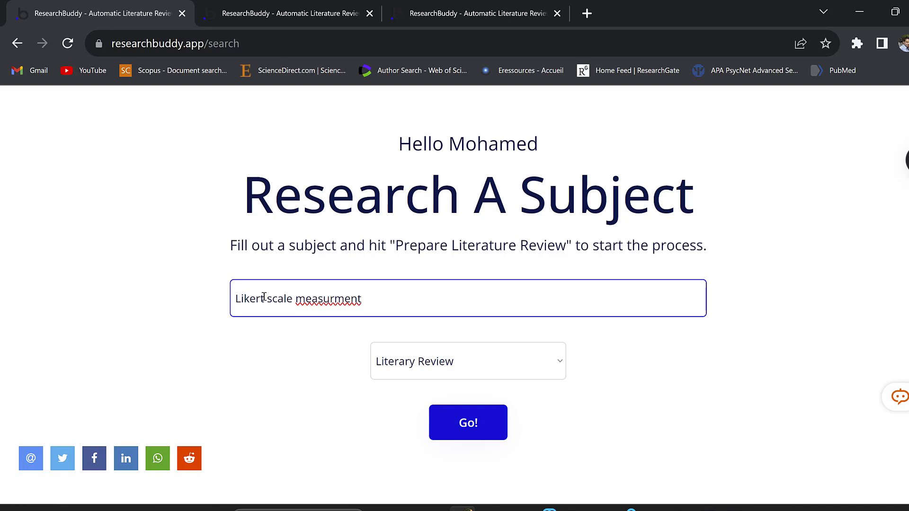
text(level controversy)
double_click(325, 303)
right_click(325, 303)
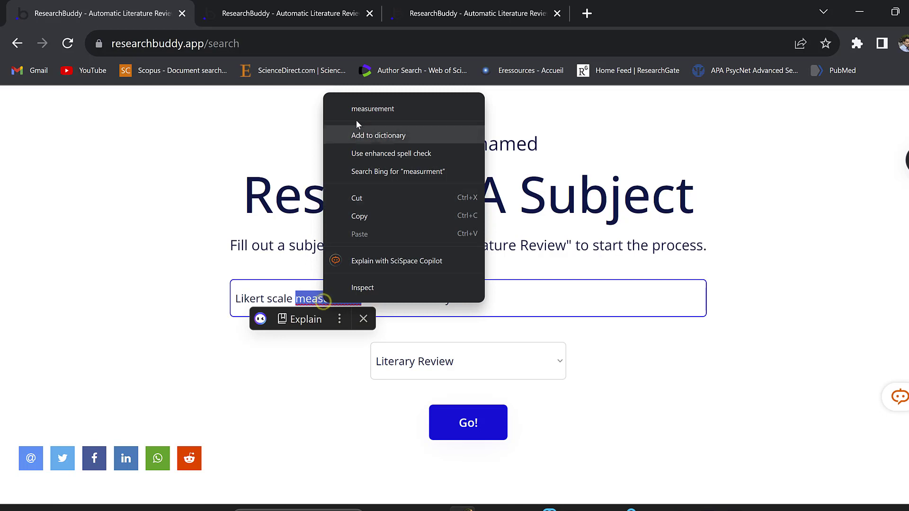
click(374, 111)
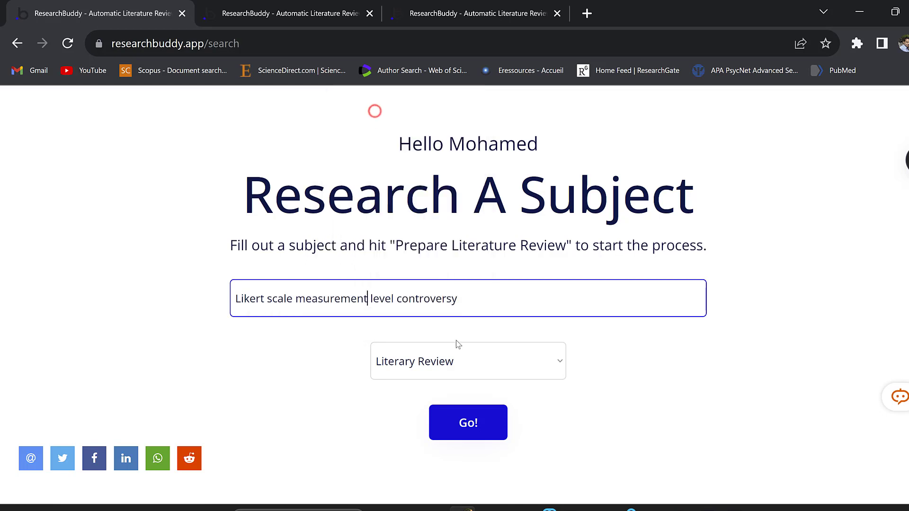
Generate the Literary Review for the topic and open the finished review.
click(468, 426)
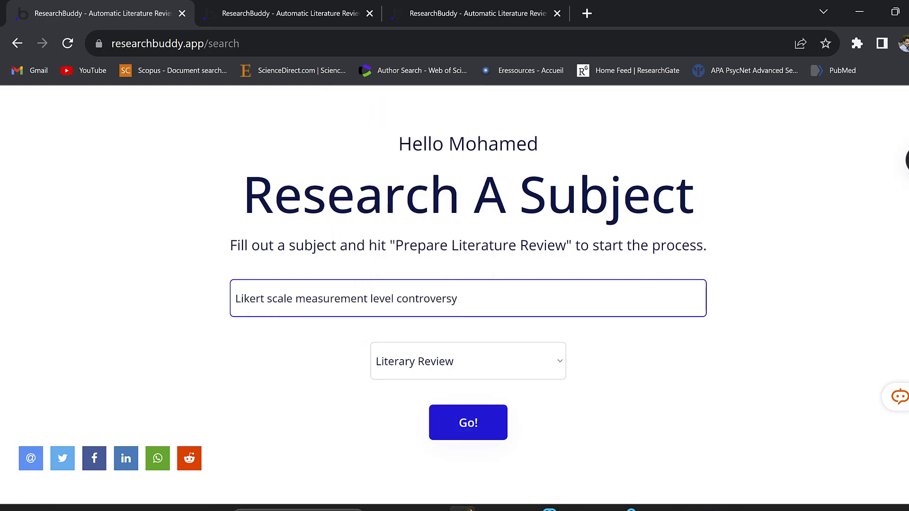
click(261, 8)
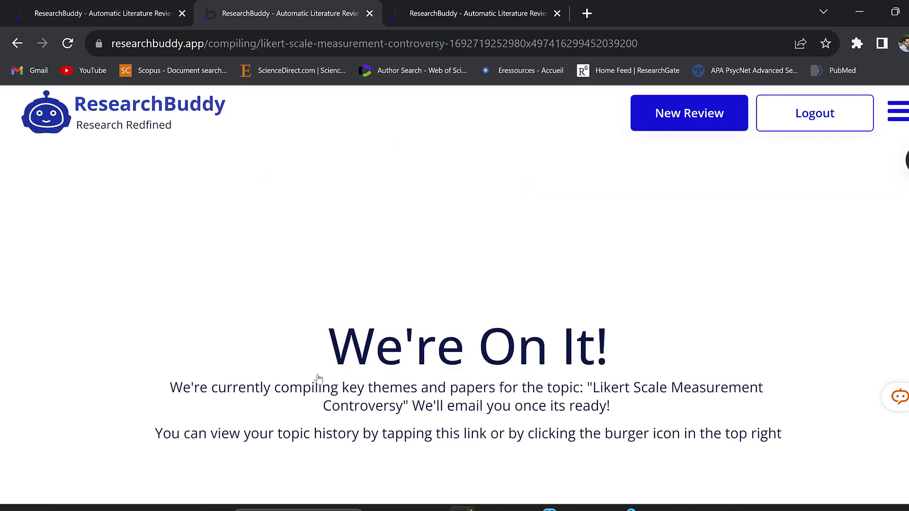
scroll(525, 371, down, 3)
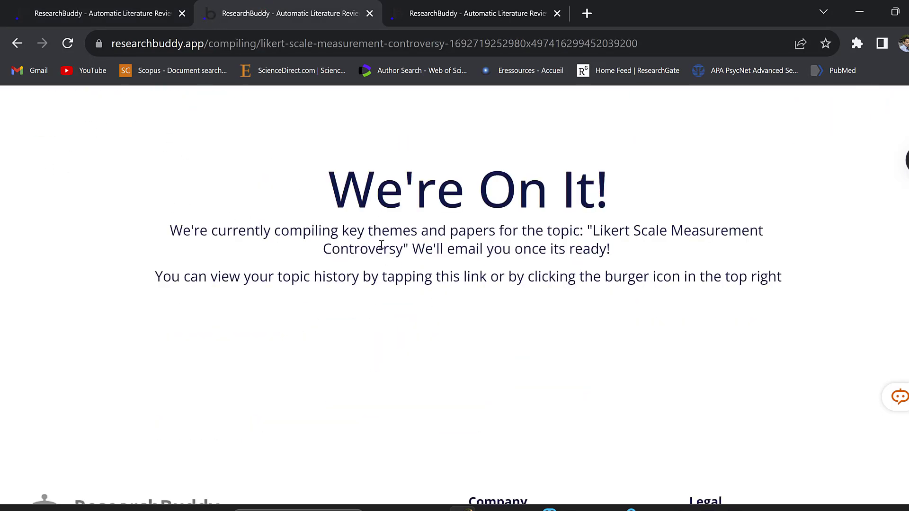
click(451, 5)
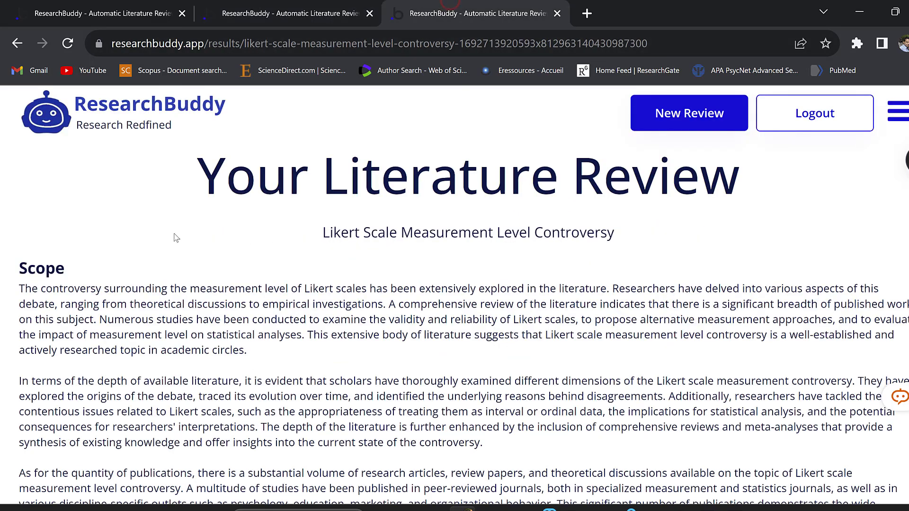
scroll(228, 264, down, 2)
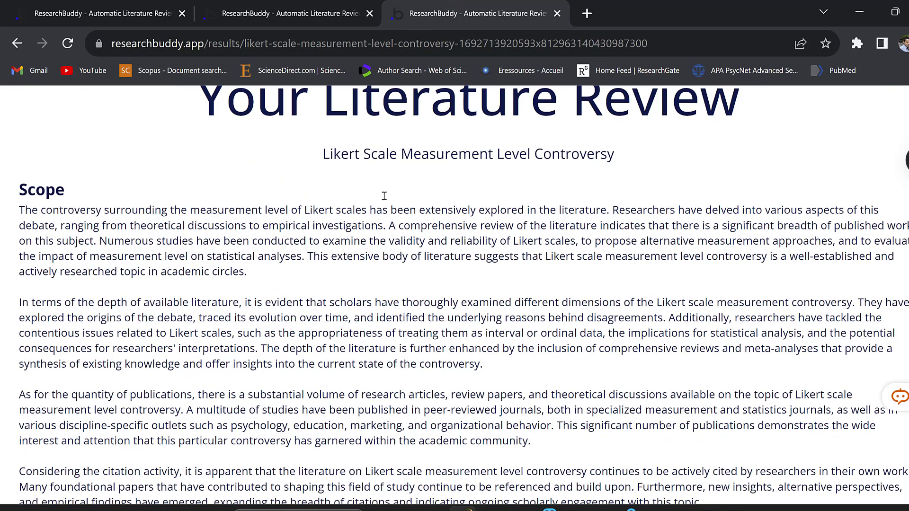
scroll(28, 188, down, 2)
drag(28, 189, 176, 455)
scroll(207, 313, down, 6)
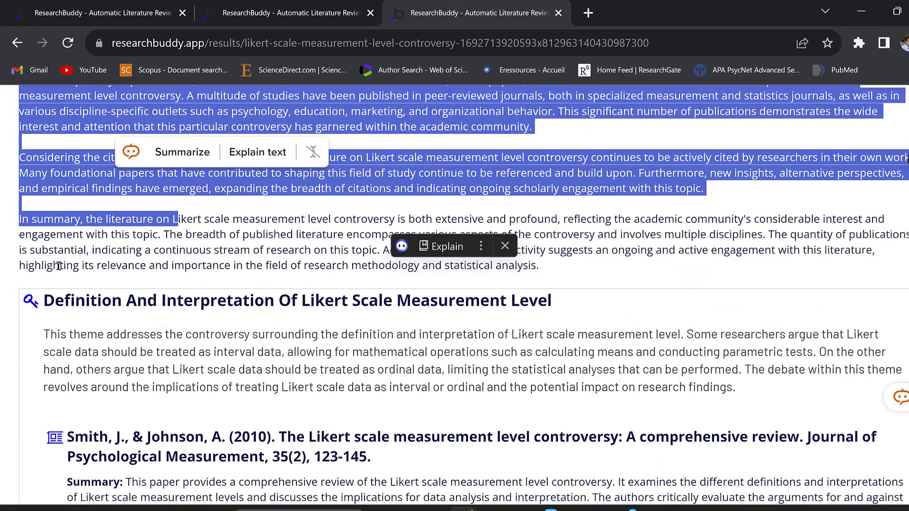
scroll(207, 314, down, 4)
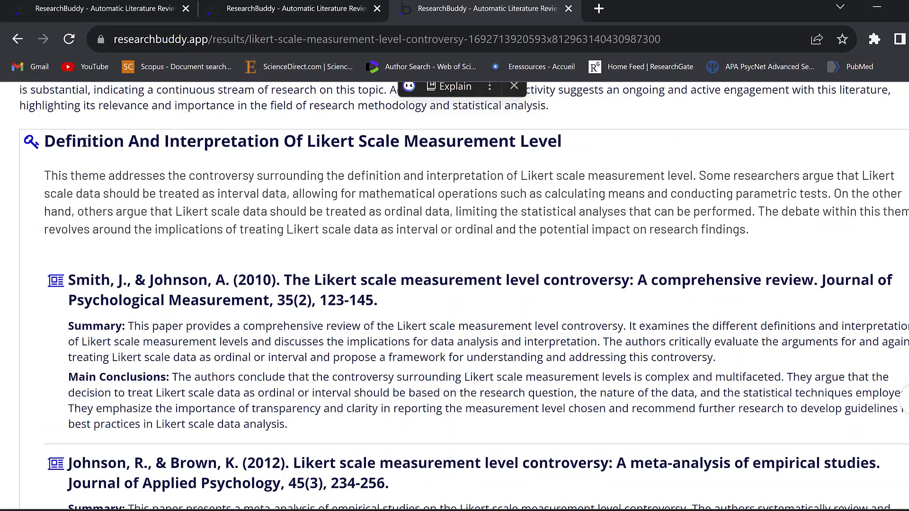
scroll(141, 274, down, 4)
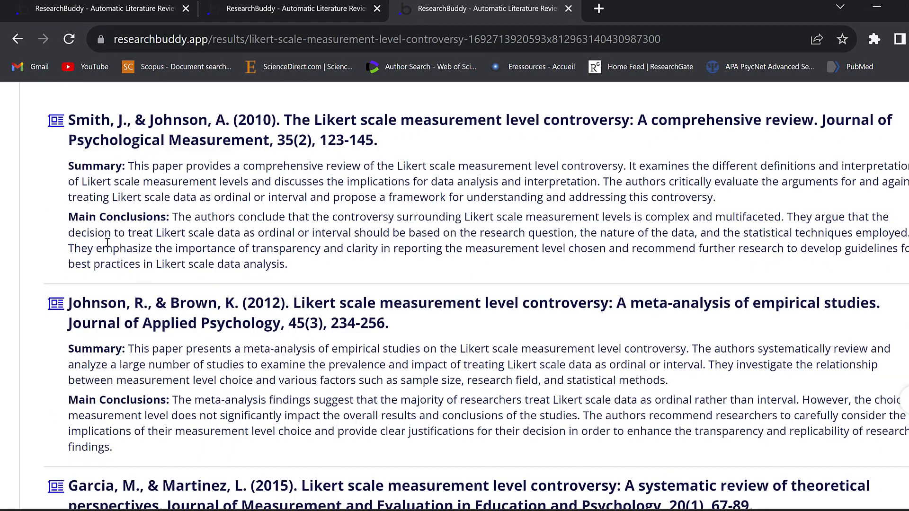
scroll(107, 243, down, 12)
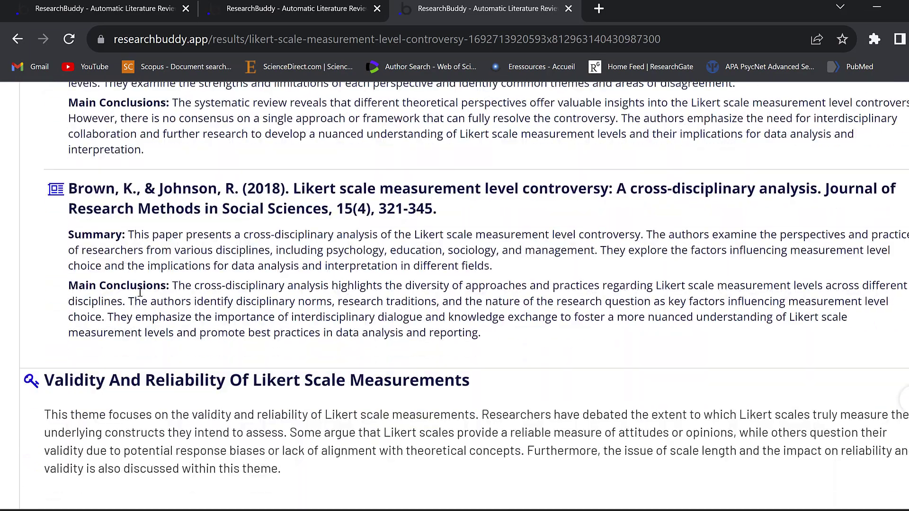
scroll(140, 293, down, 4)
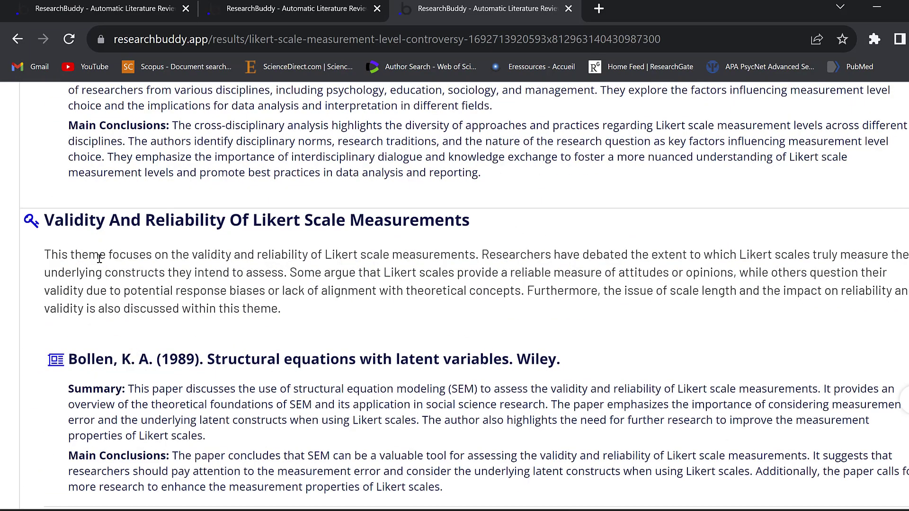
drag(90, 254, 131, 487)
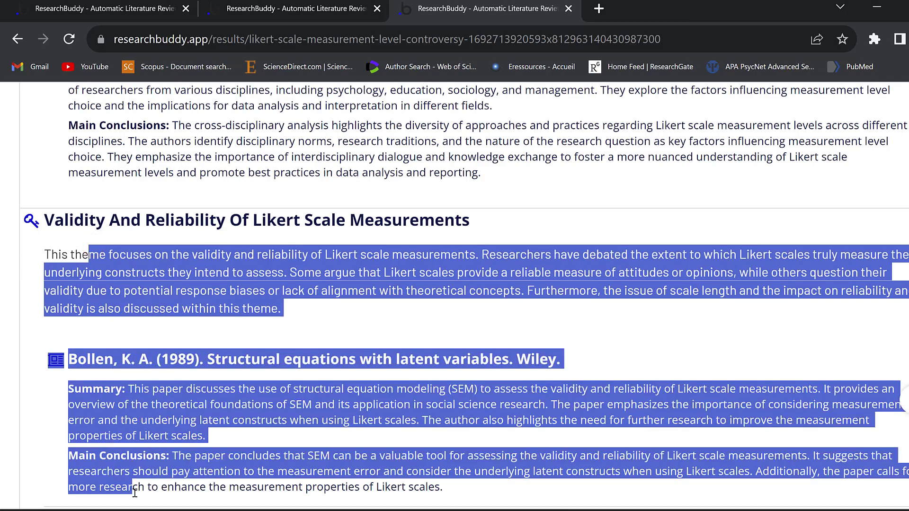
scroll(154, 324, down, 3)
scroll(153, 324, down, 17)
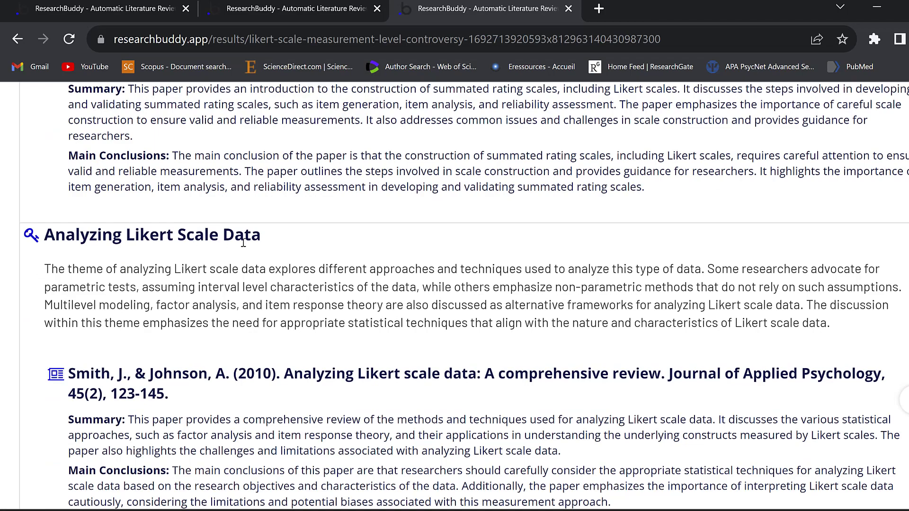
scroll(247, 251, down, 2)
scroll(101, 226, down, 6)
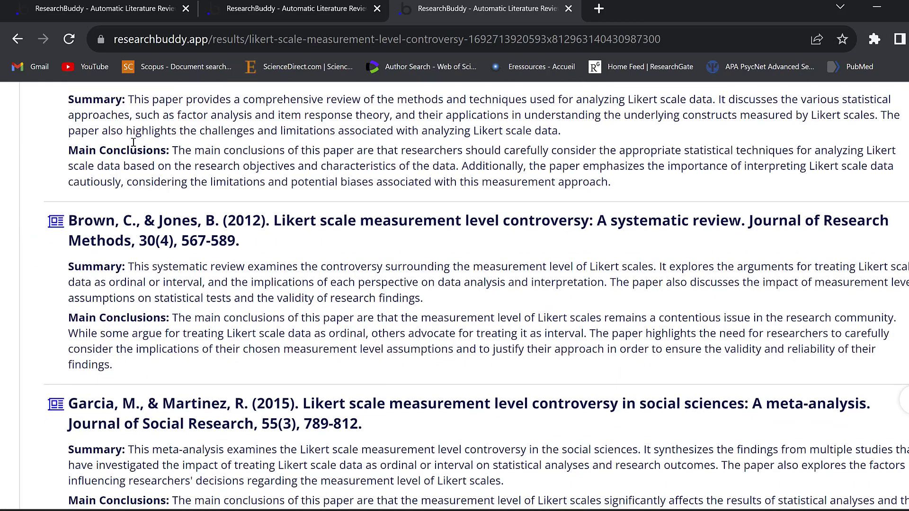
scroll(136, 284, down, 15)
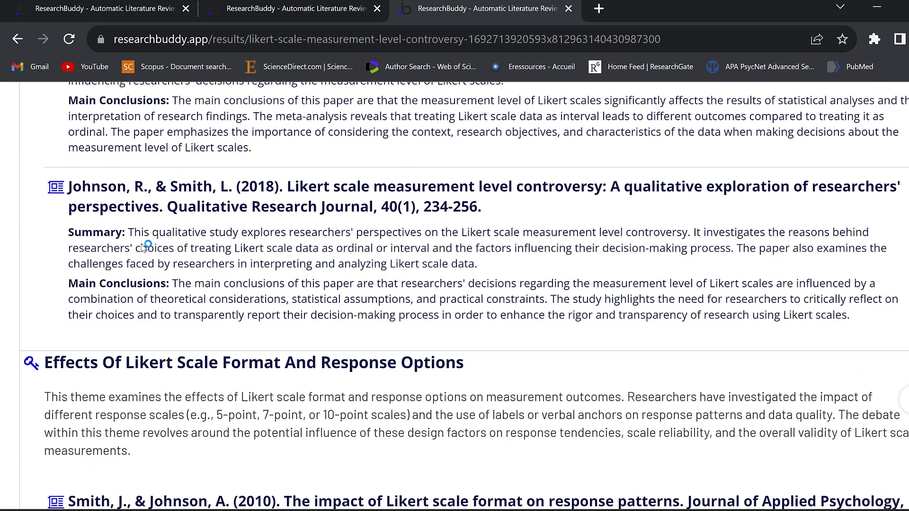
scroll(142, 246, down, 14)
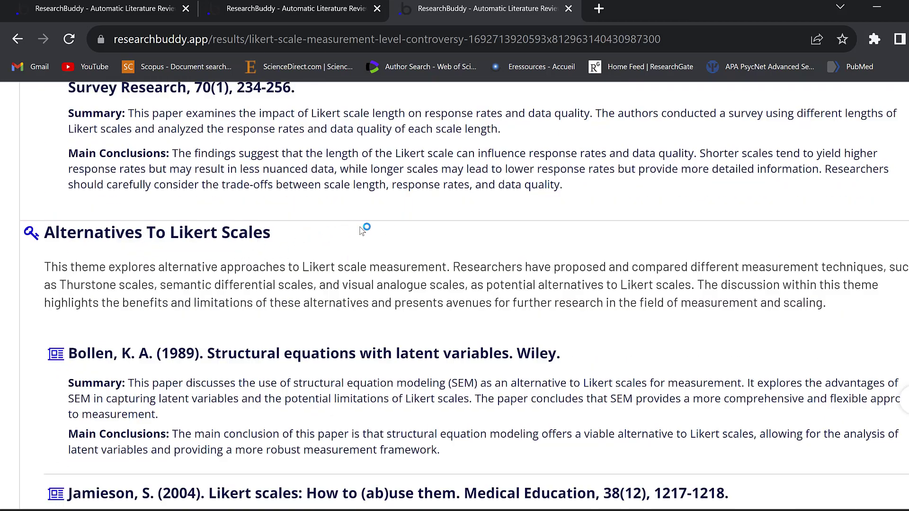
scroll(485, 185, up, 9)
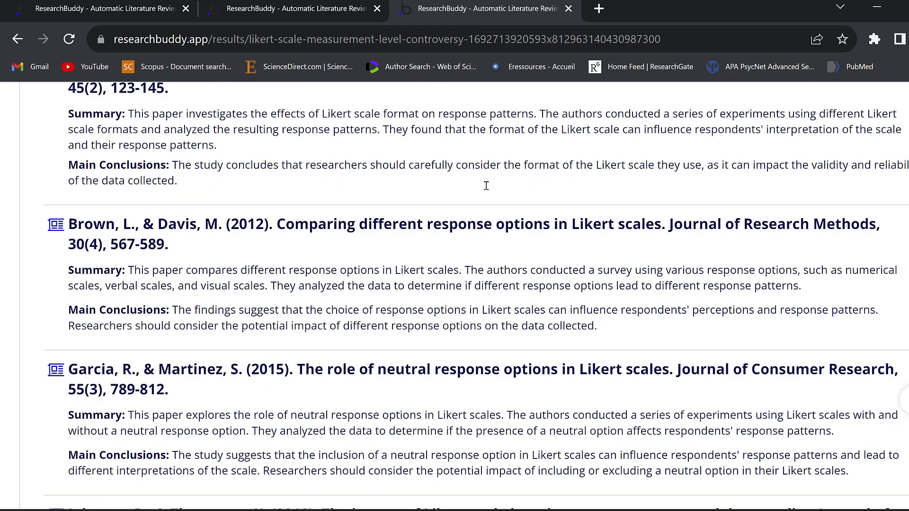
scroll(486, 185, up, 4)
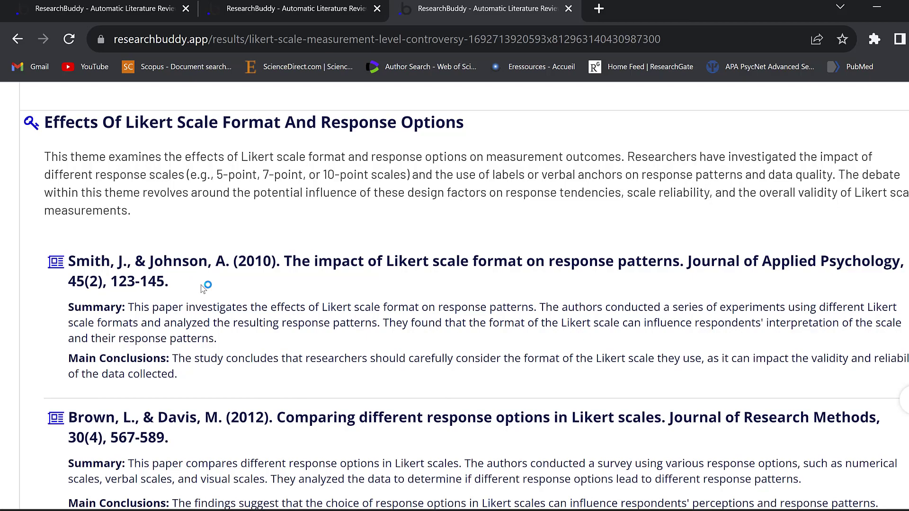
scroll(206, 284, down, 20)
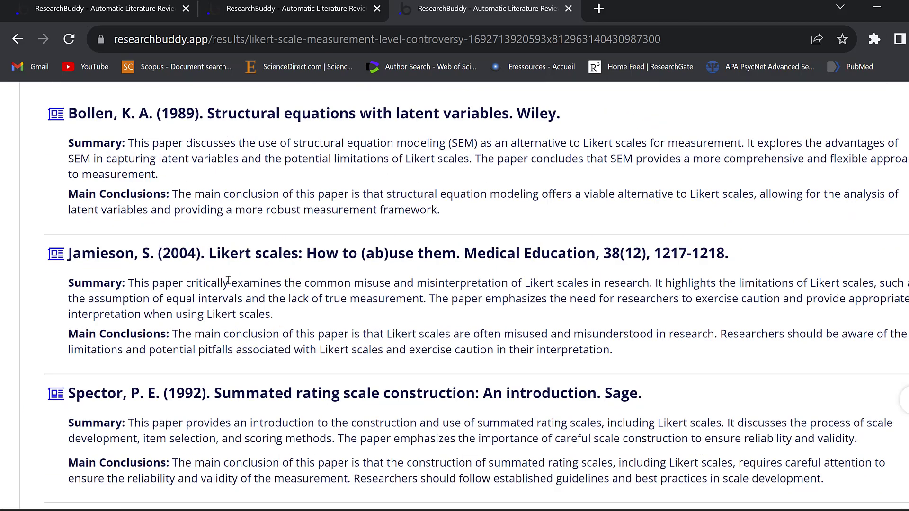
scroll(227, 280, down, 7)
scroll(233, 320, down, 4)
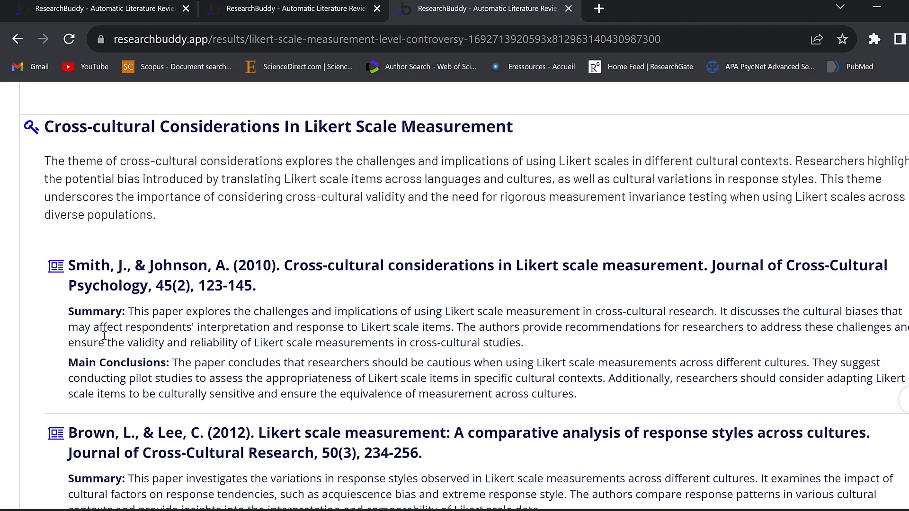
scroll(104, 335, down, 7)
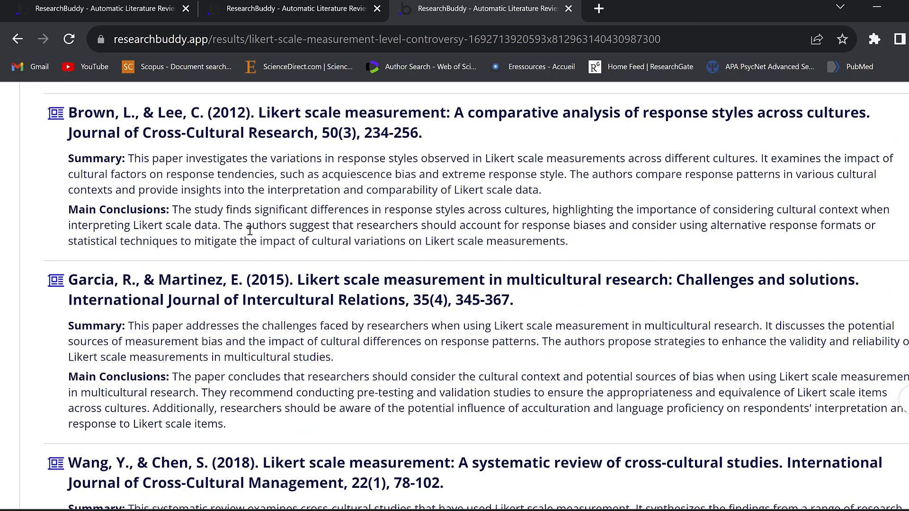
scroll(266, 228, down, 5)
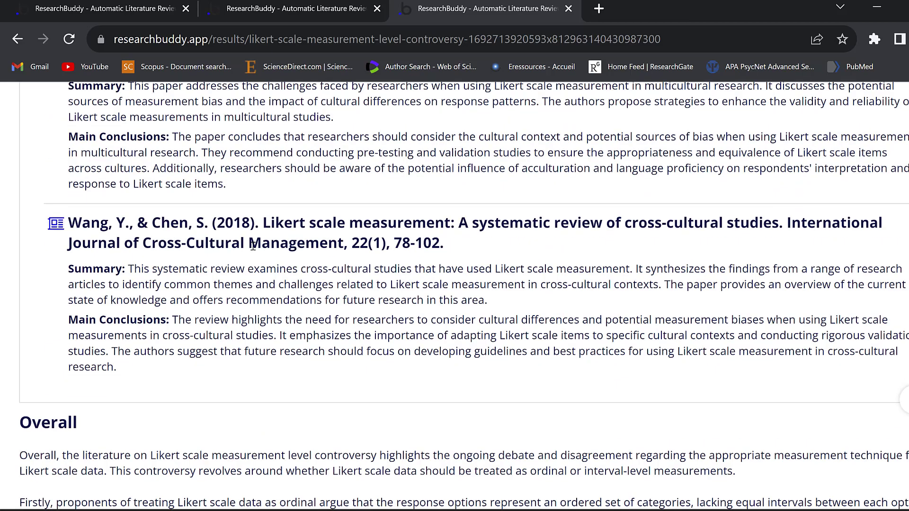
scroll(253, 245, down, 7)
drag(19, 102, 203, 374)
scroll(244, 211, down, 5)
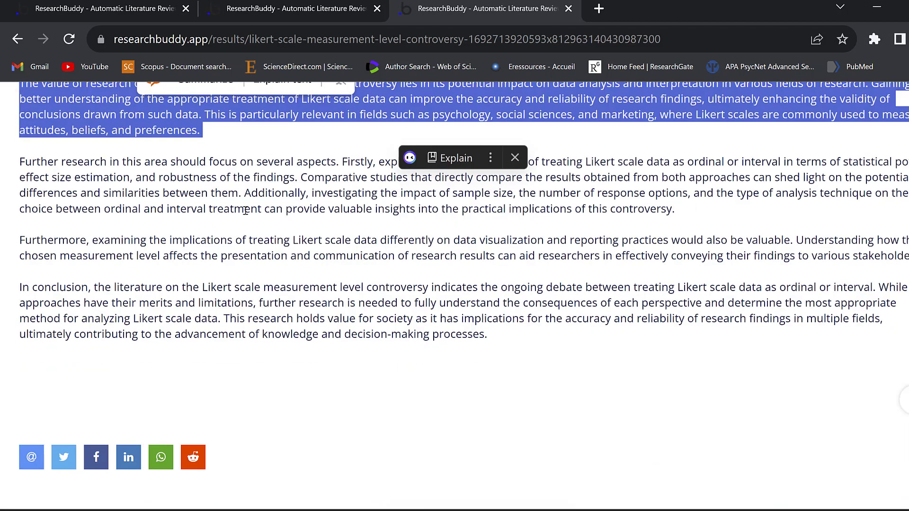
scroll(274, 246, up, 13)
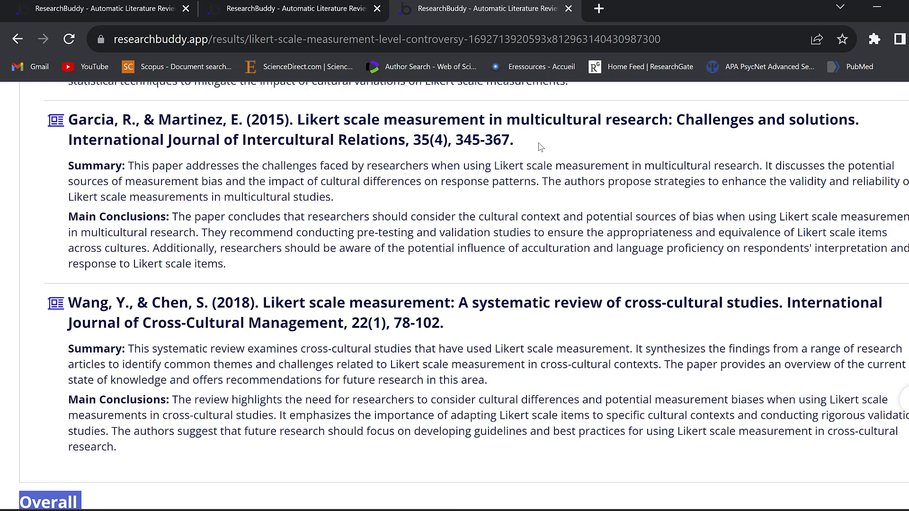
drag(538, 142, 224, 140)
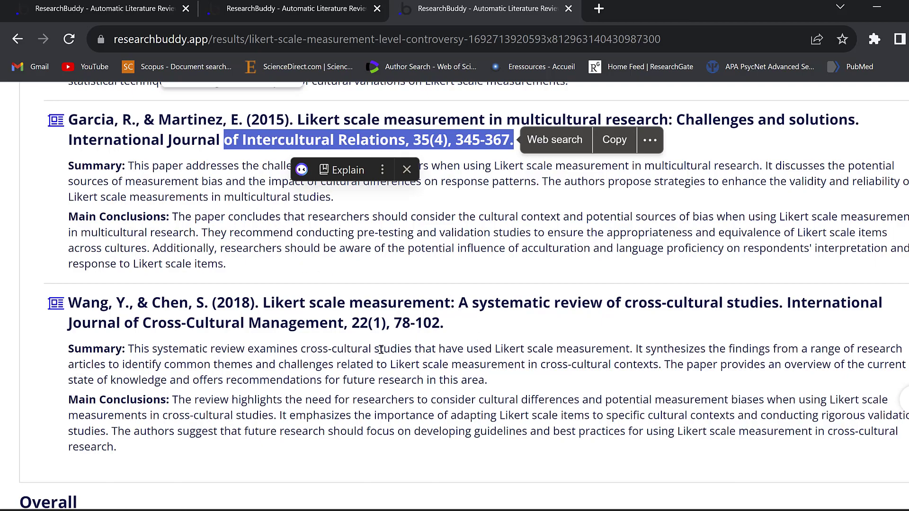
Download the literature review as a Word .doc file and open it in Microsoft Word.
scroll(400, 304, down, 20)
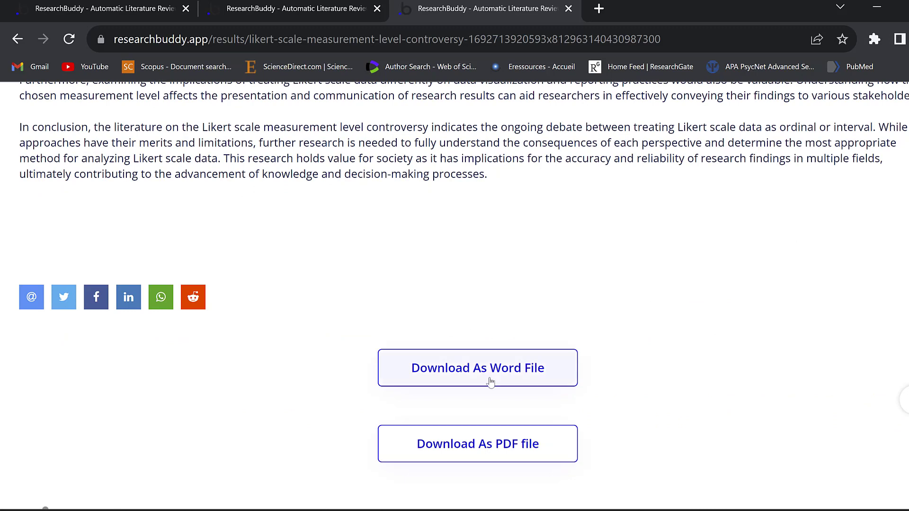
click(502, 374)
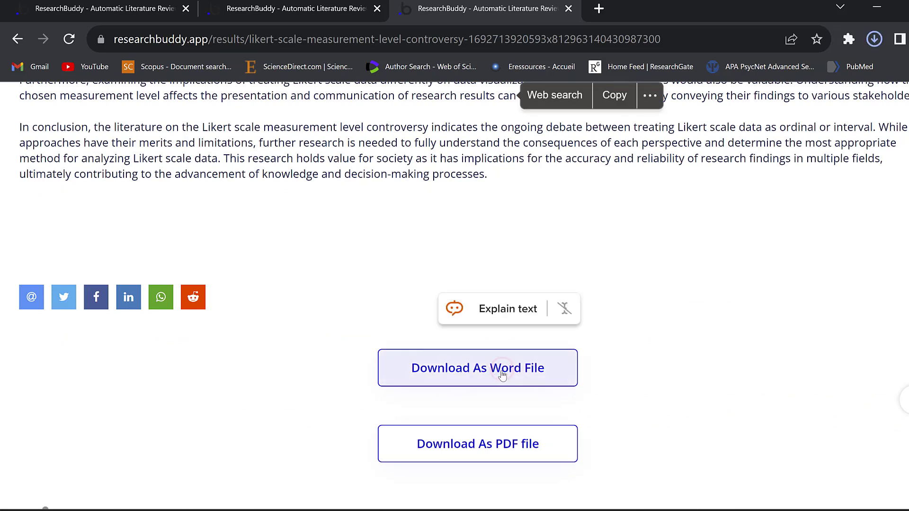
click(753, 78)
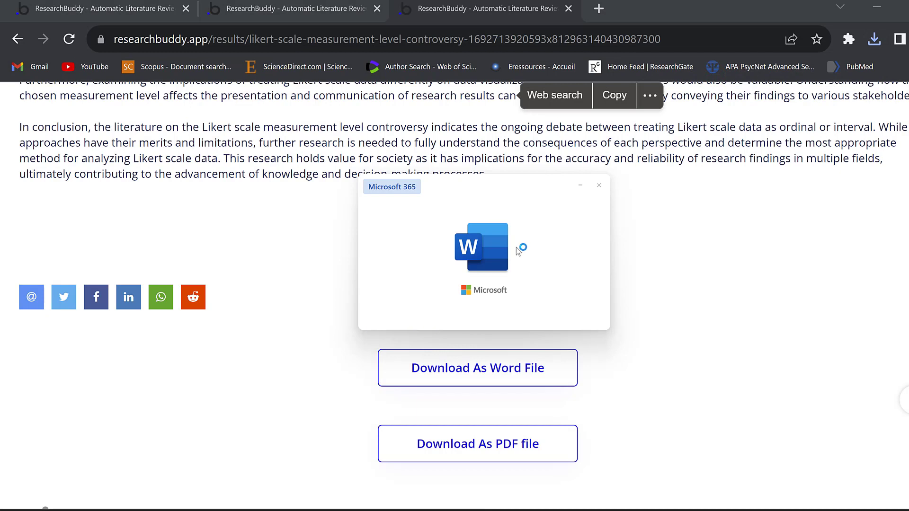
scroll(405, 282, down, 6)
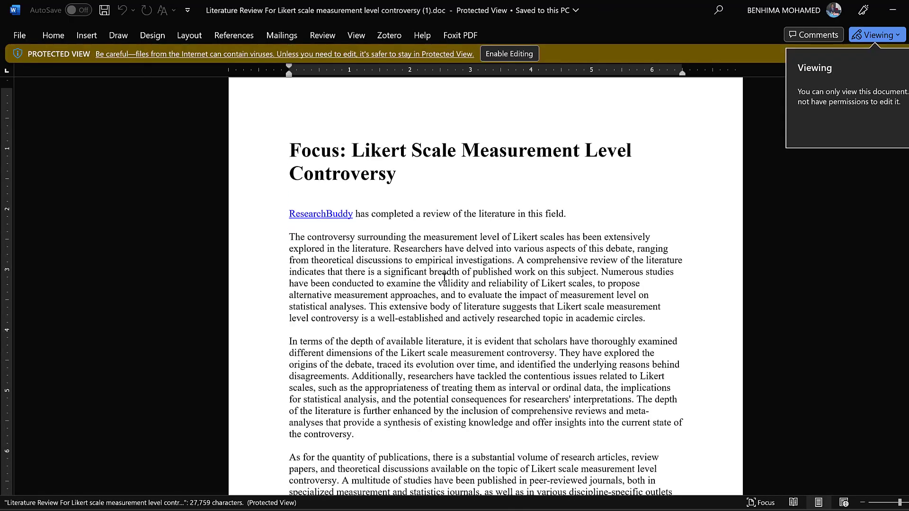
scroll(408, 289, down, 15)
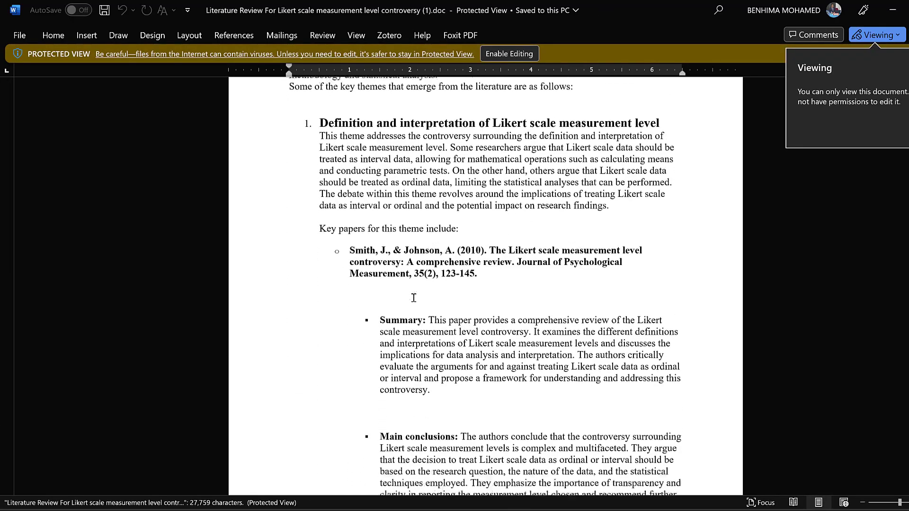
scroll(413, 297, down, 15)
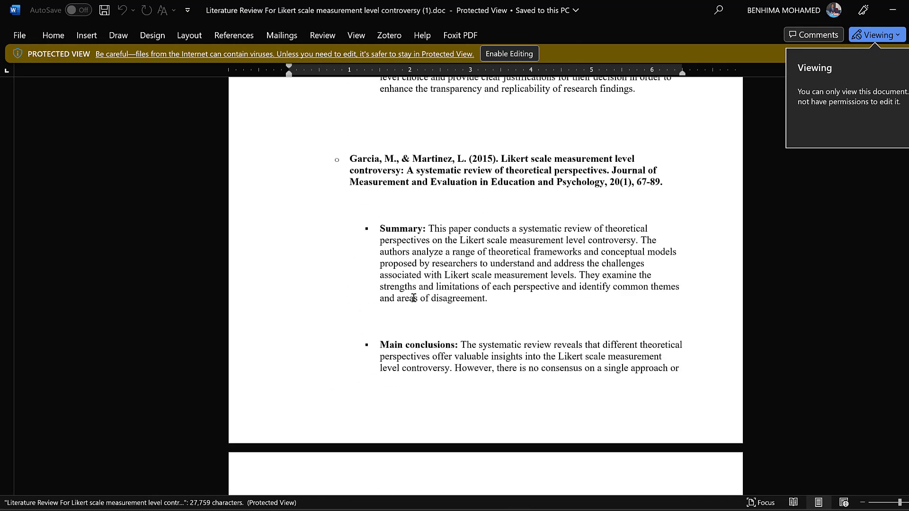
scroll(493, 236, down, 8)
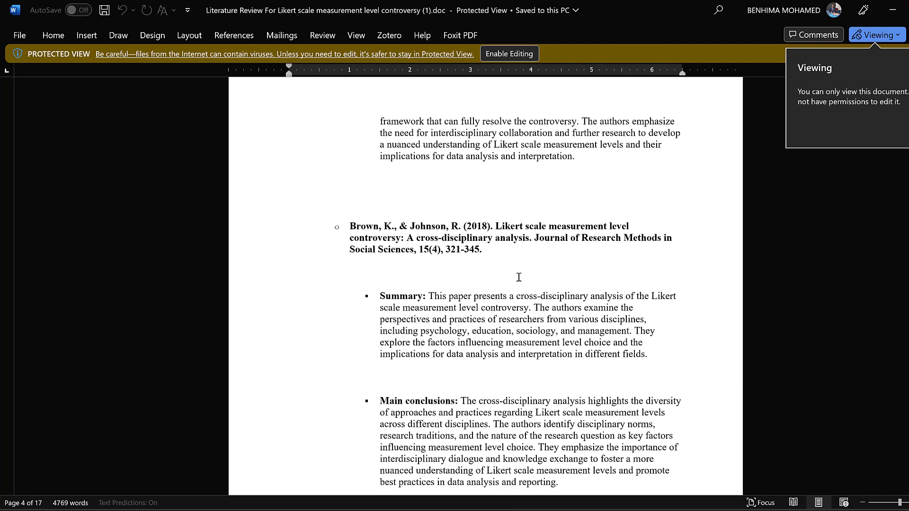
scroll(576, 317, down, 10)
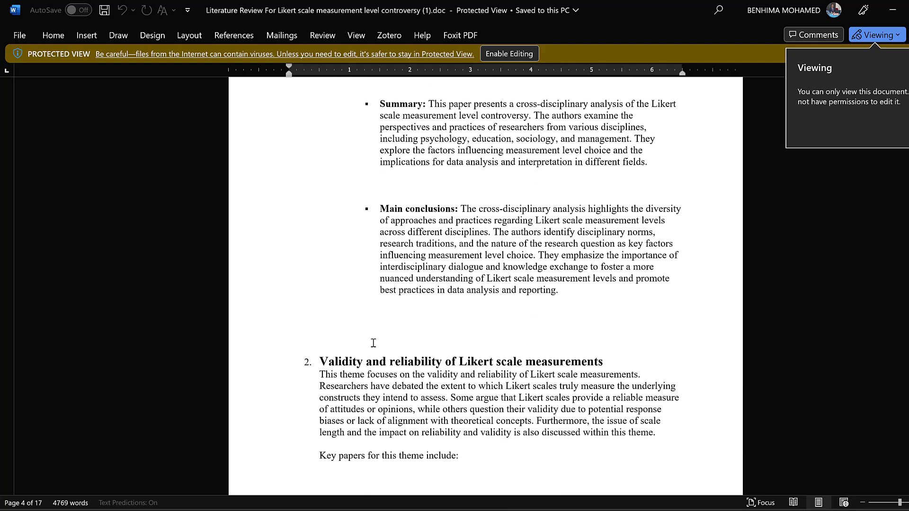
scroll(397, 353, down, 3)
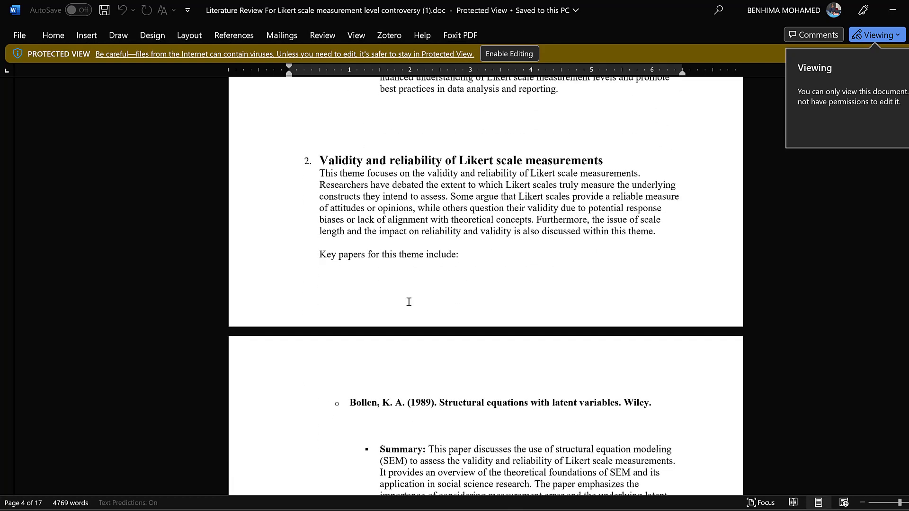
scroll(464, 269, down, 9)
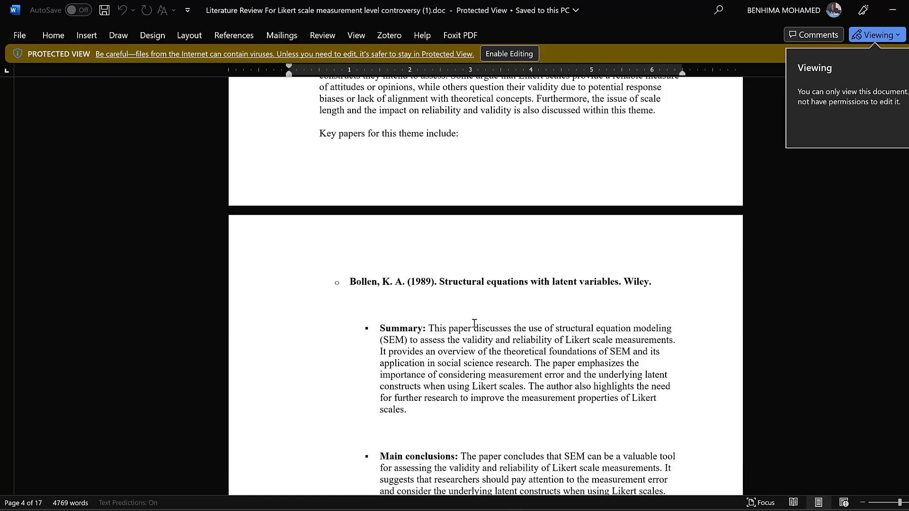
scroll(467, 310, down, 4)
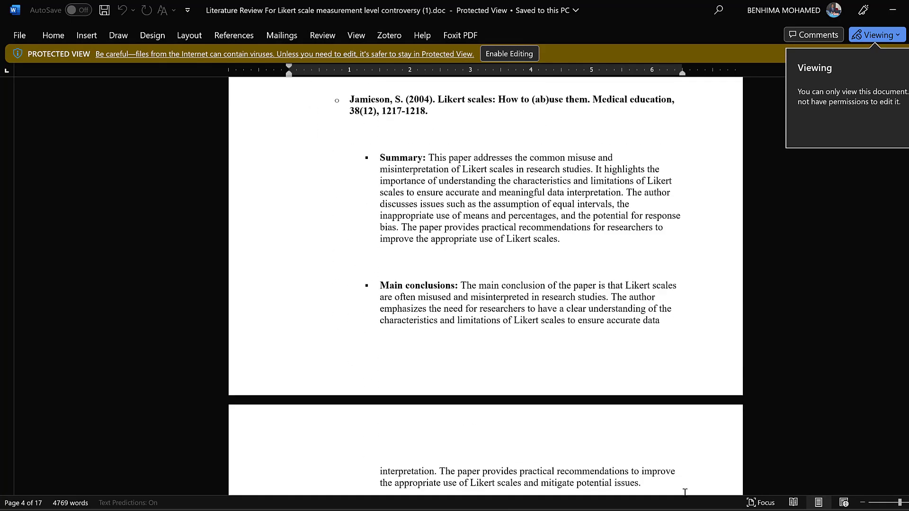
scroll(684, 492, down, 2)
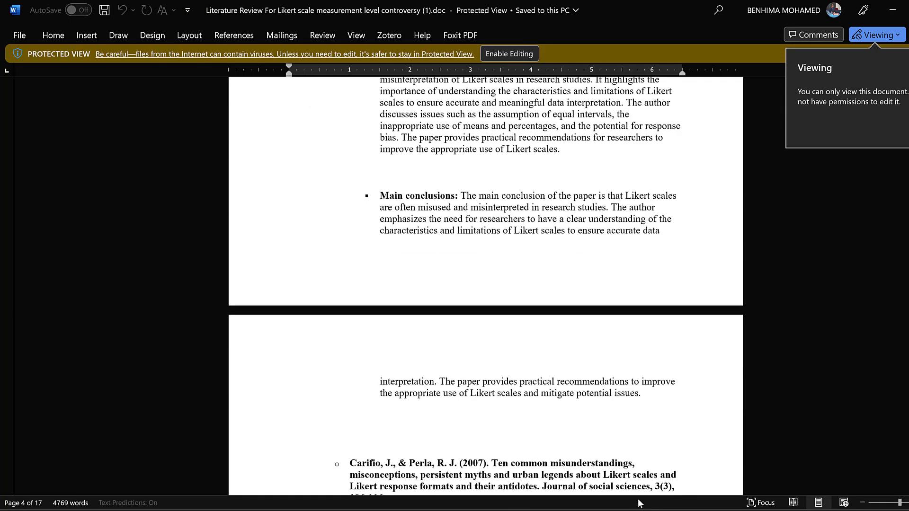
In Firefox's AI Detector Pro Reports, open the Scope report rated 98/100 AI.
key(alt+Tab)
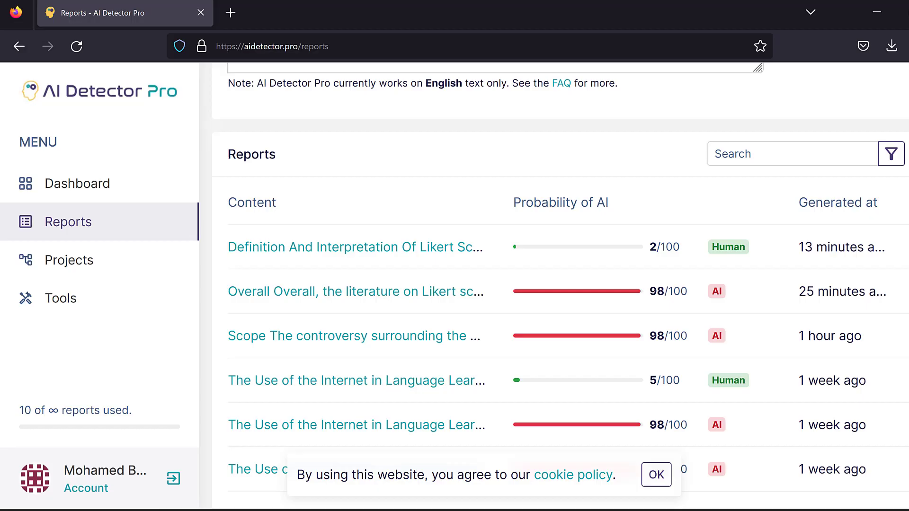
scroll(378, 163, up, 4)
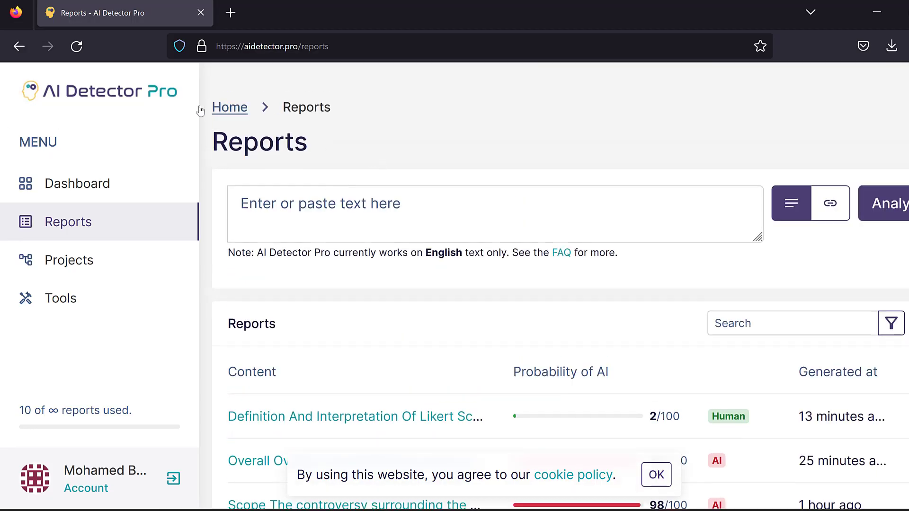
scroll(548, 369, down, 5)
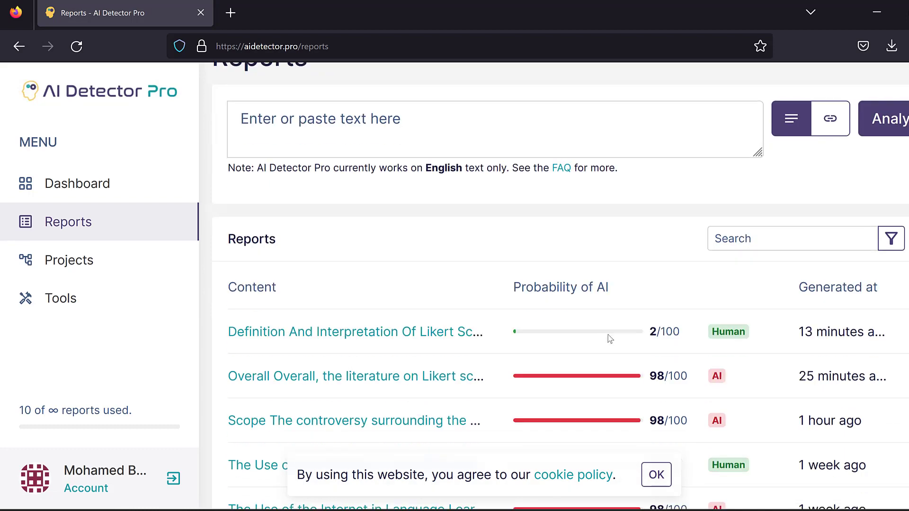
scroll(561, 311, up, 2)
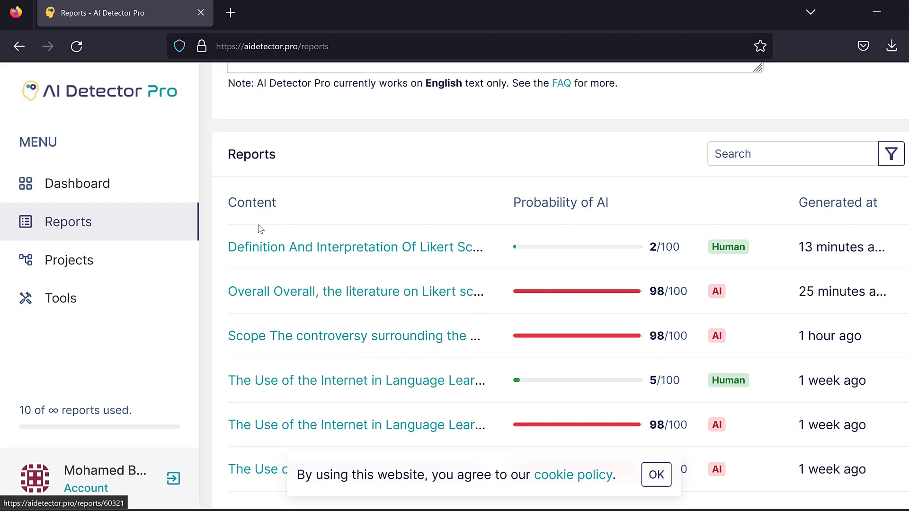
click(416, 339)
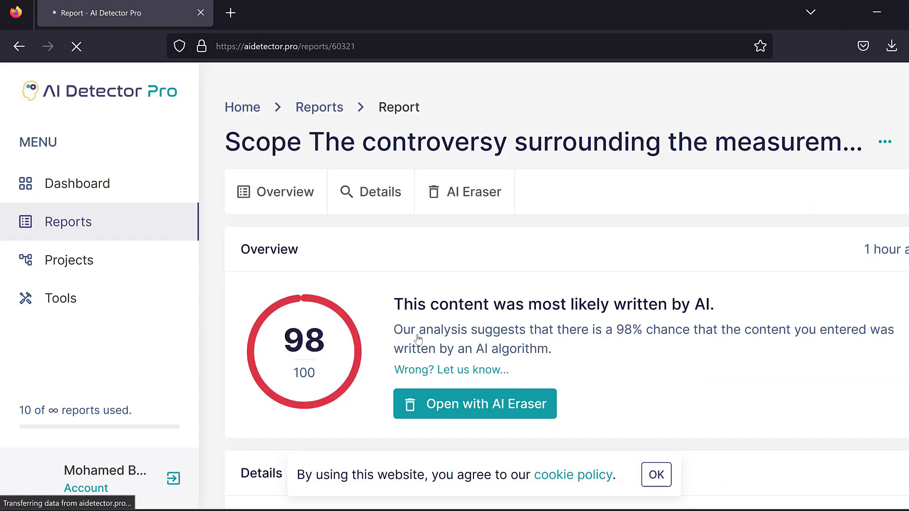
Load the Scope report's text into the AI Eraser editor.
scroll(556, 364, down, 3)
scroll(556, 364, down, 3)
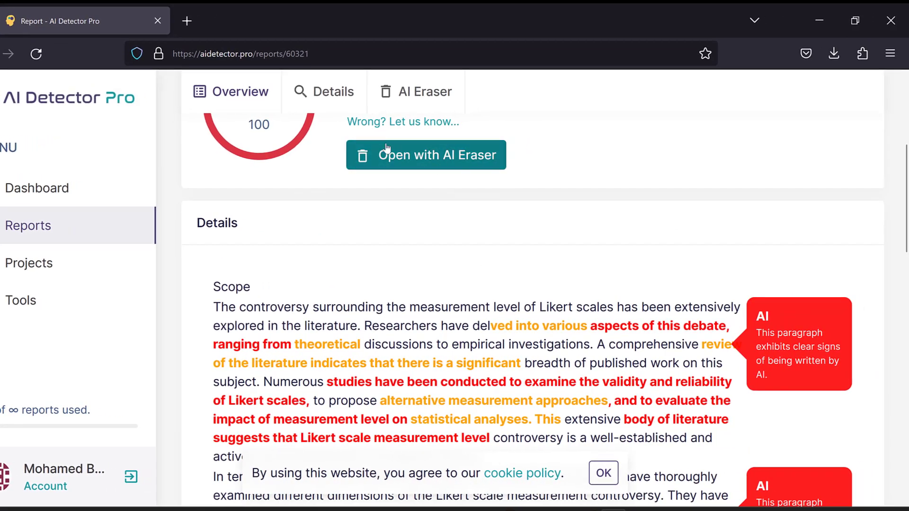
click(428, 156)
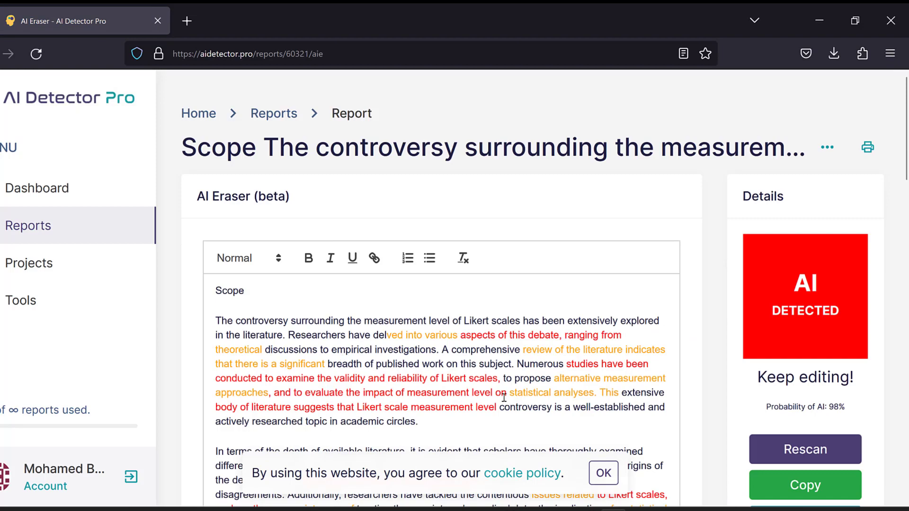
click(436, 379)
Rewrite the first paragraph with the suggested 'Research has explored the controversy…' and rescan it.
scroll(436, 379, down, 4)
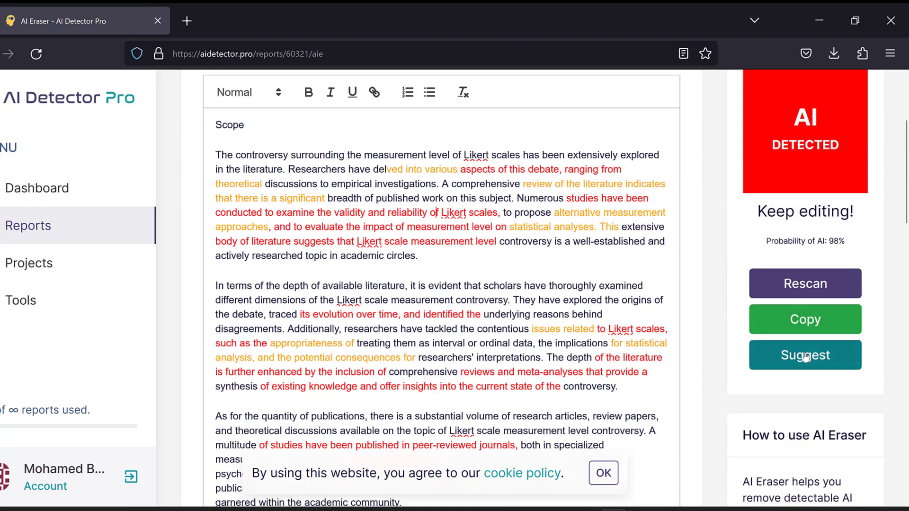
click(805, 357)
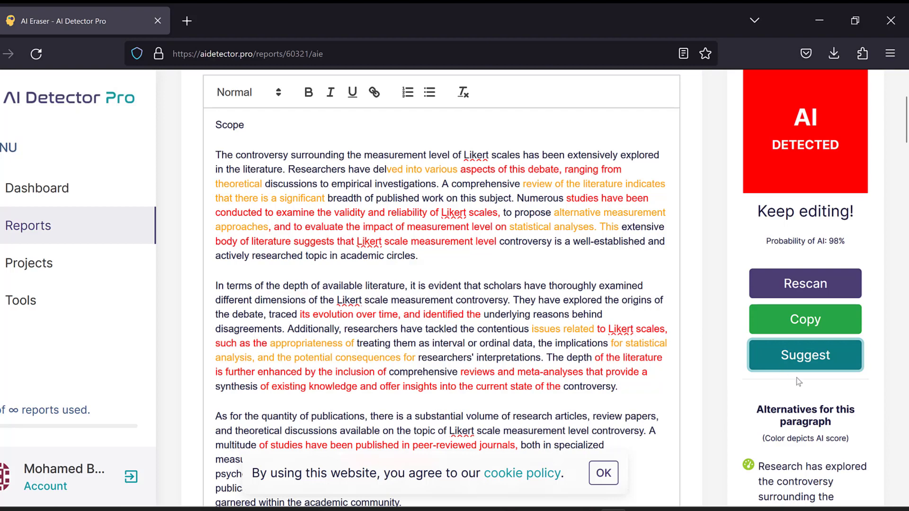
scroll(786, 379, down, 2)
click(790, 413)
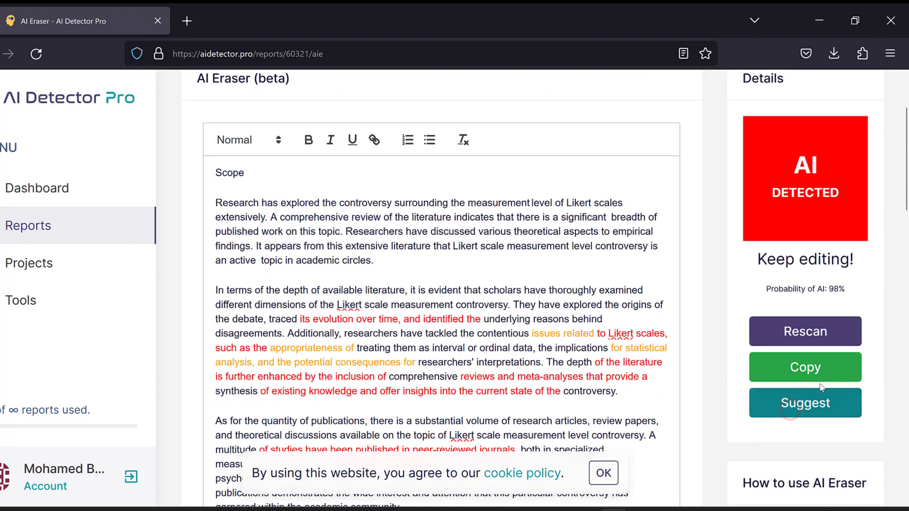
click(799, 337)
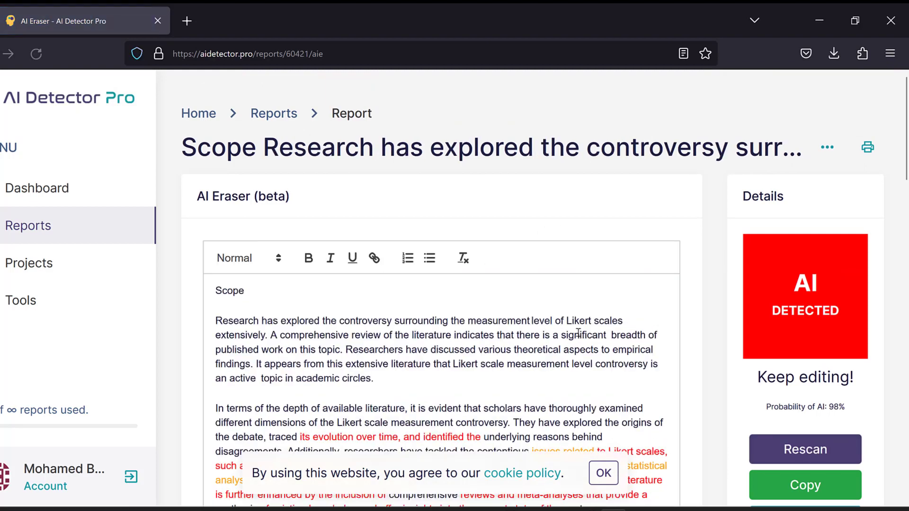
scroll(526, 341, down, 3)
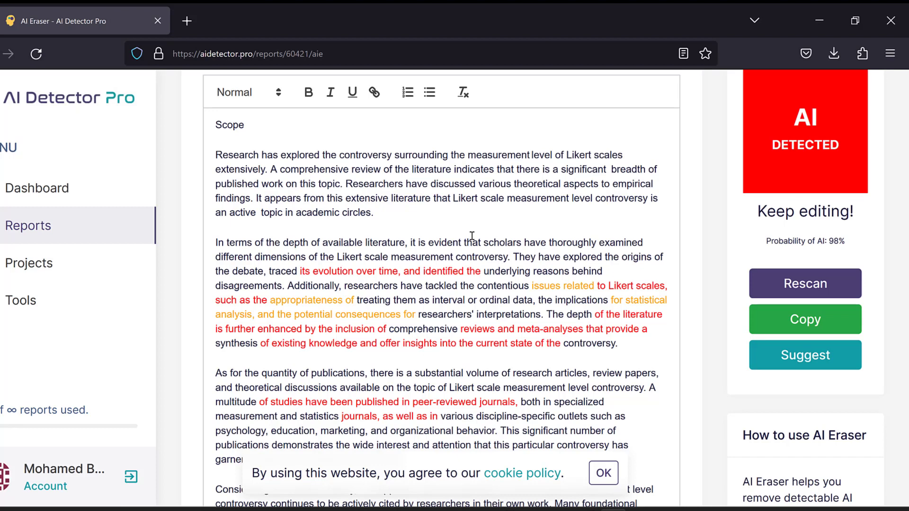
scroll(488, 231, up, 4)
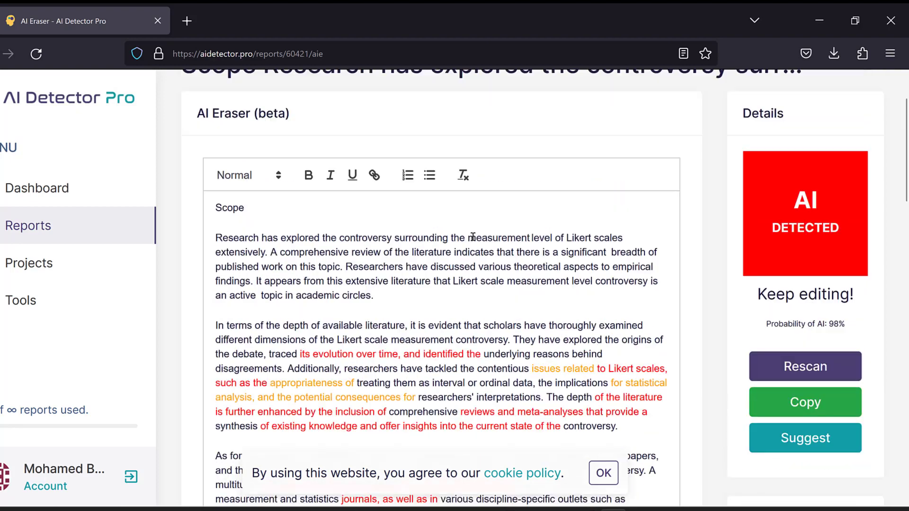